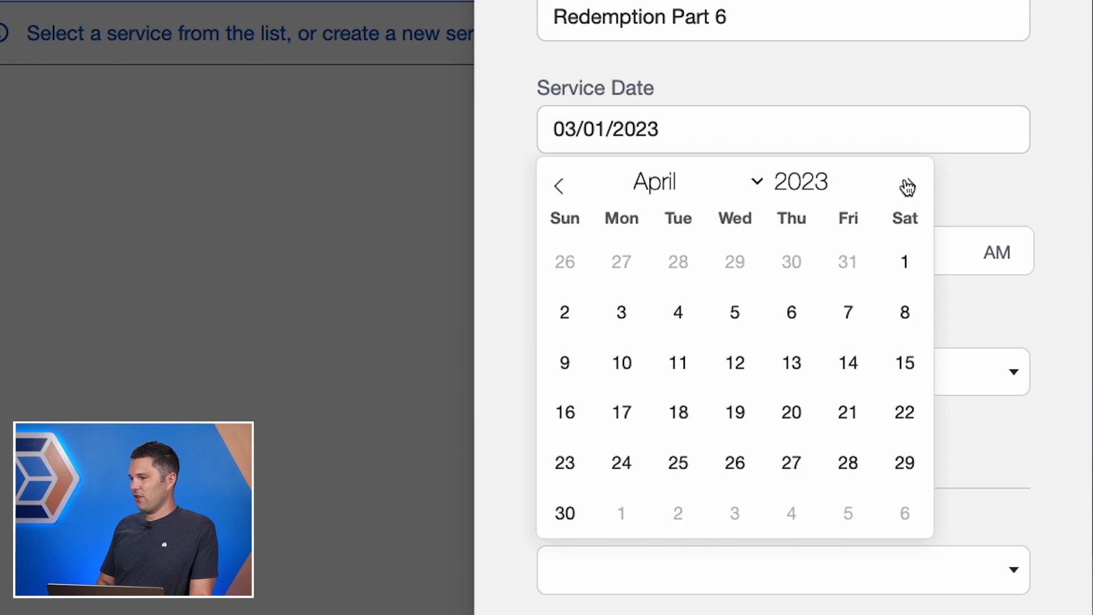
Add the Redemption Part 6 service with 04/30/2023 as its date and Worship Building as its location.
click(565, 510)
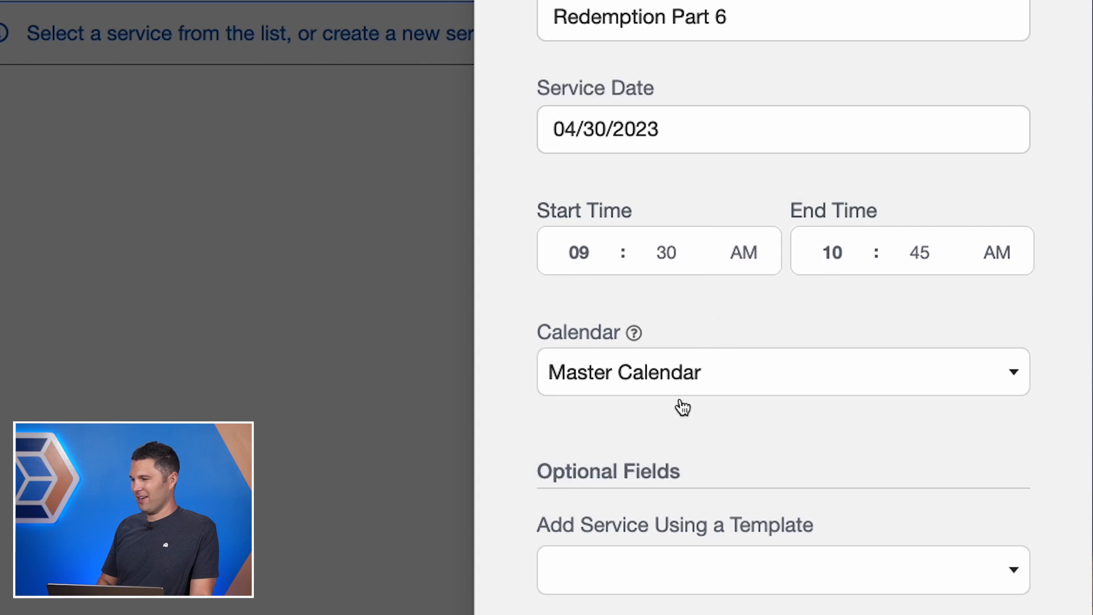
click(560, 250)
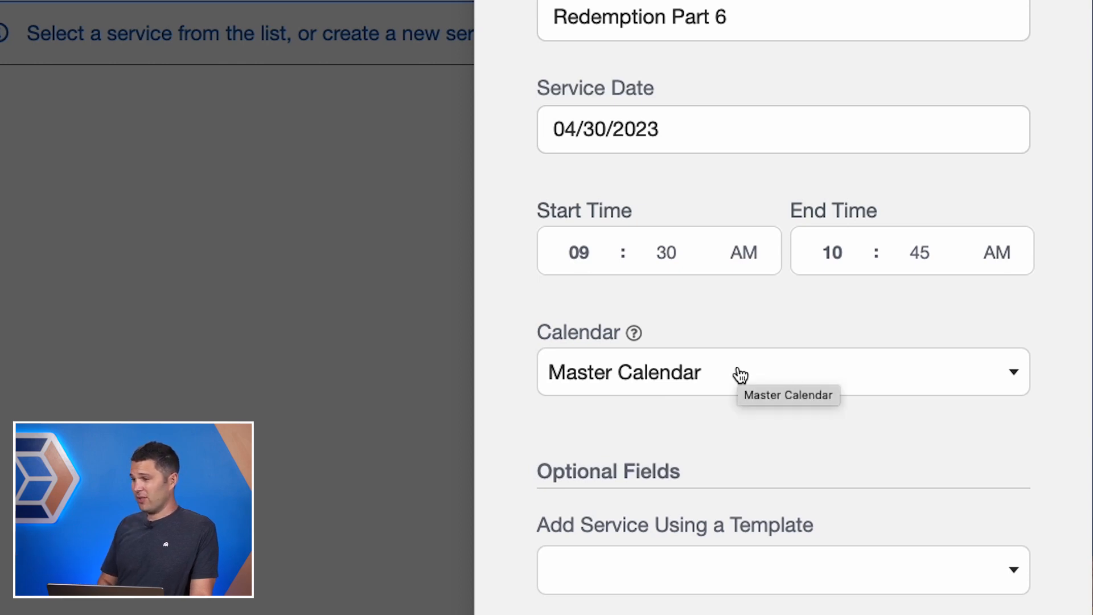
scroll(739, 375, down, 3)
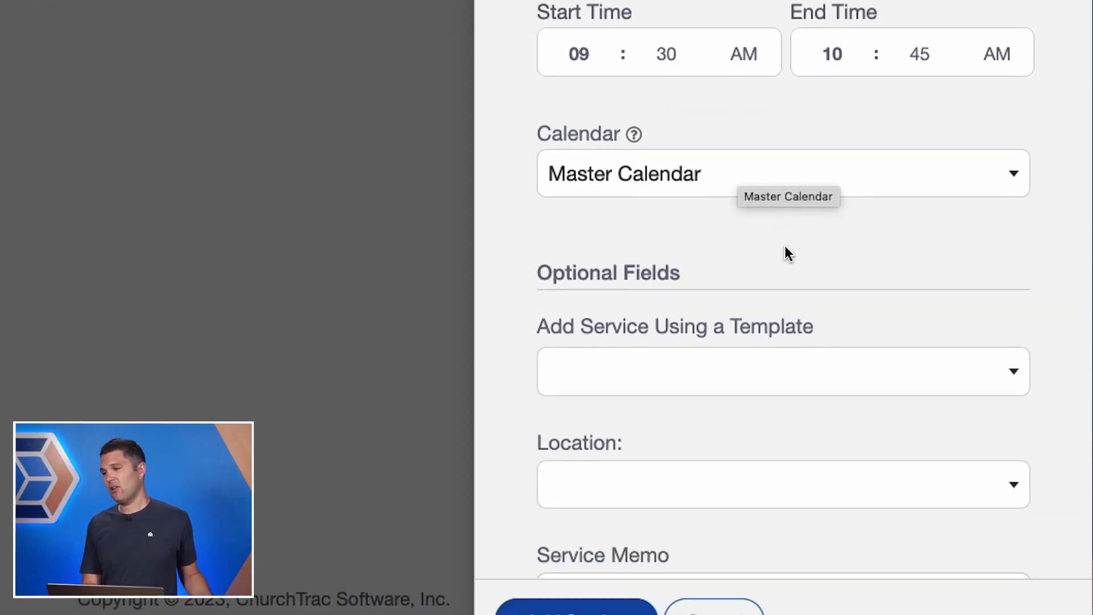
scroll(780, 241, down, 1)
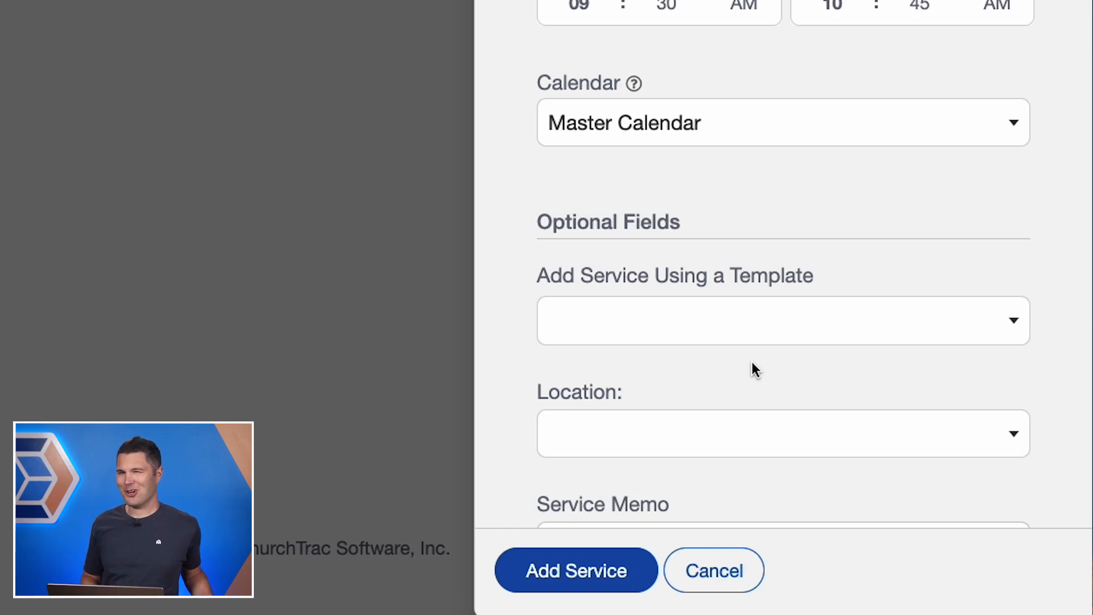
click(738, 437)
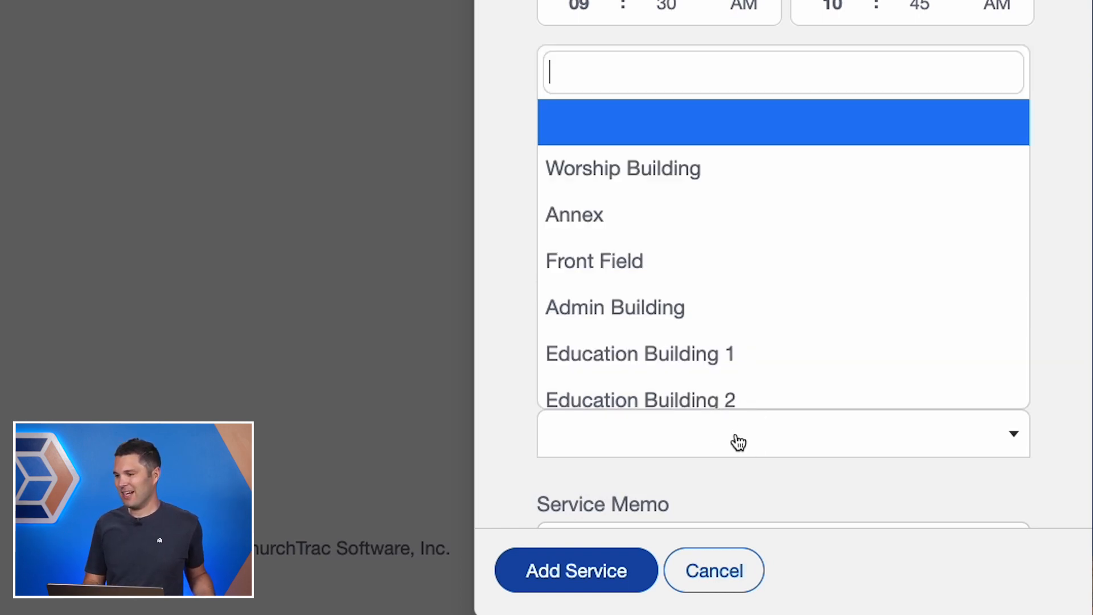
click(687, 165)
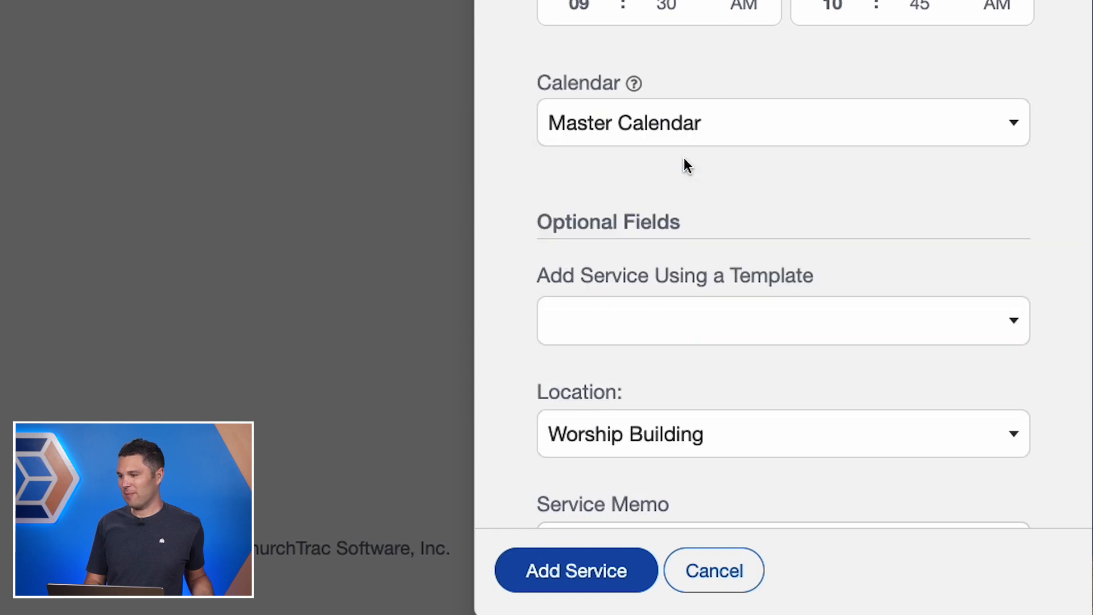
scroll(687, 165, down, 5)
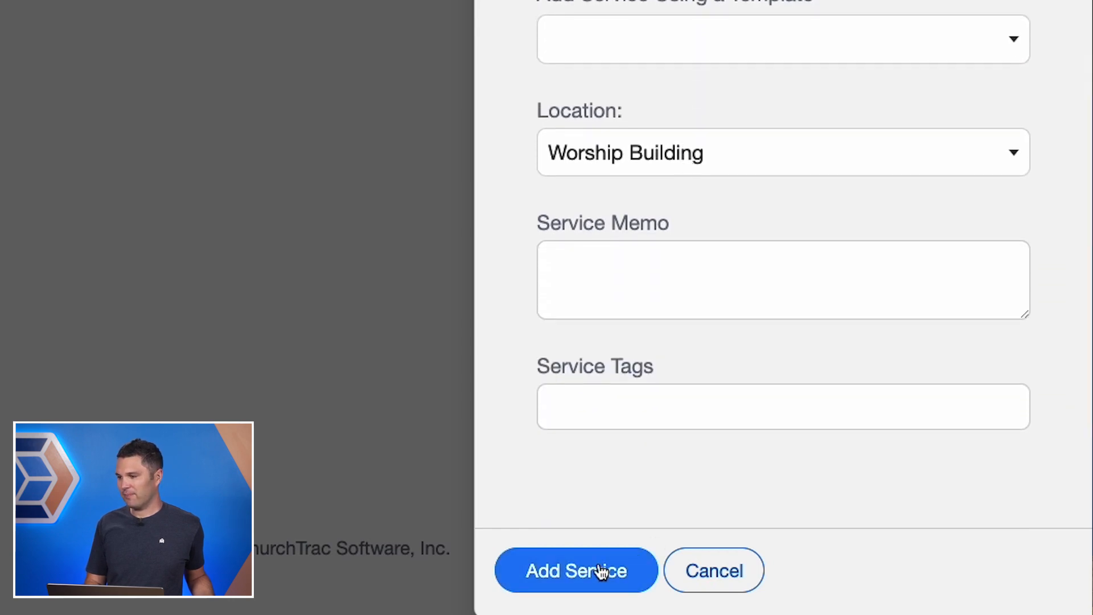
click(599, 571)
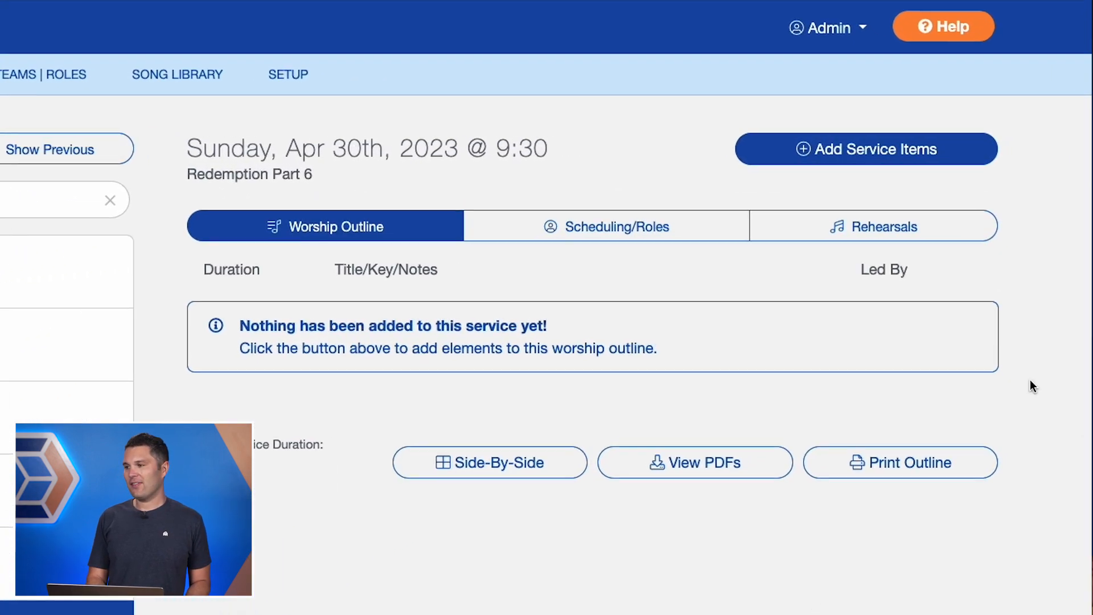
Add the non-song elements Announcements, Baptism, Closing, Scripture, Sermon, Video and Welcome to the Redemption Part 6 worship outline.
click(869, 153)
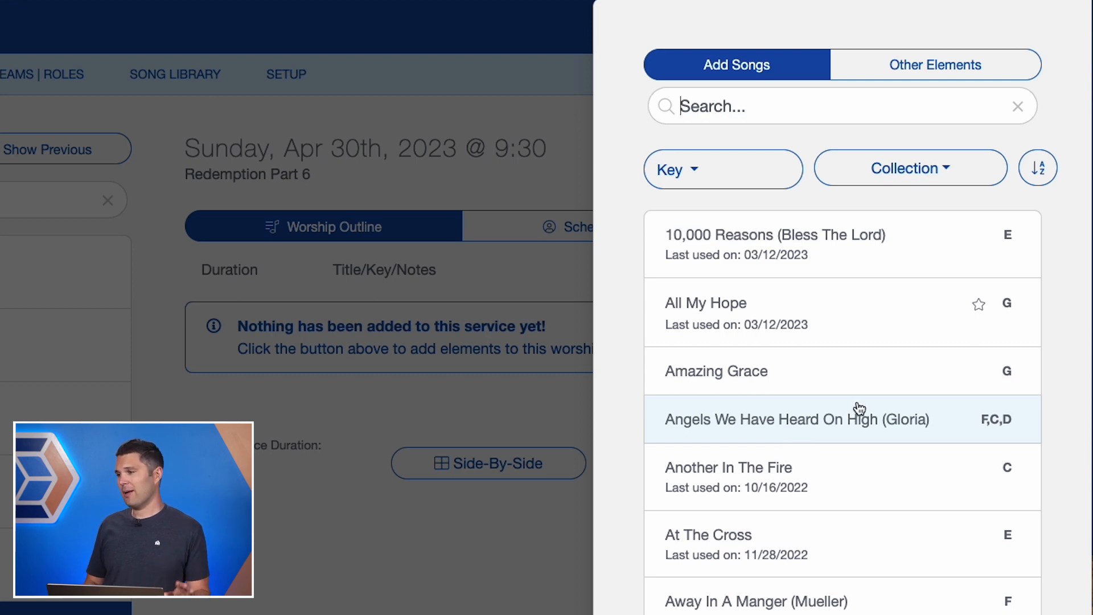
click(952, 67)
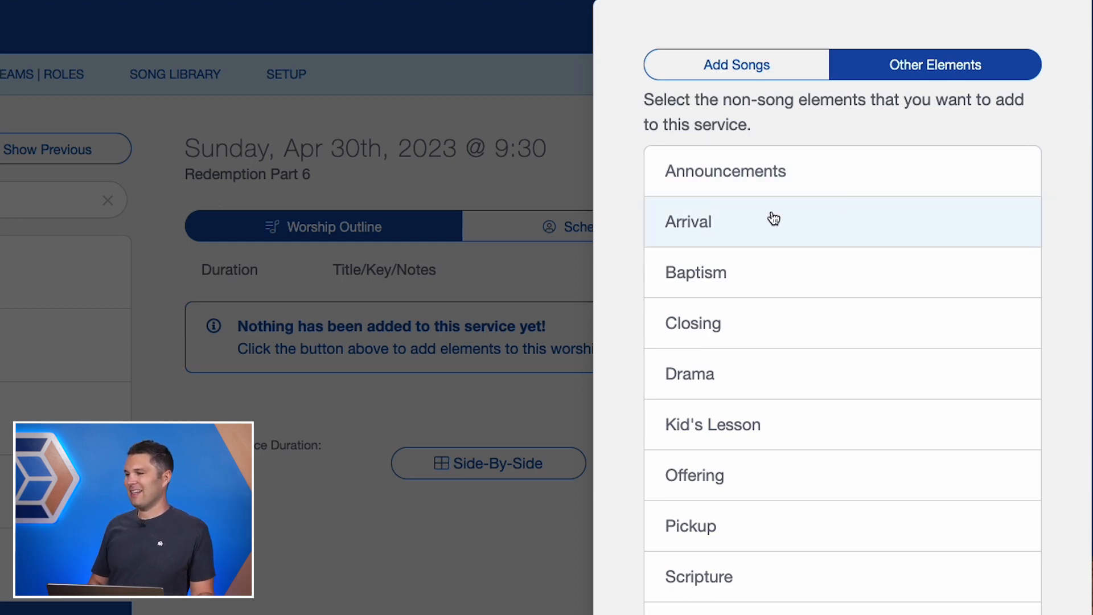
click(734, 183)
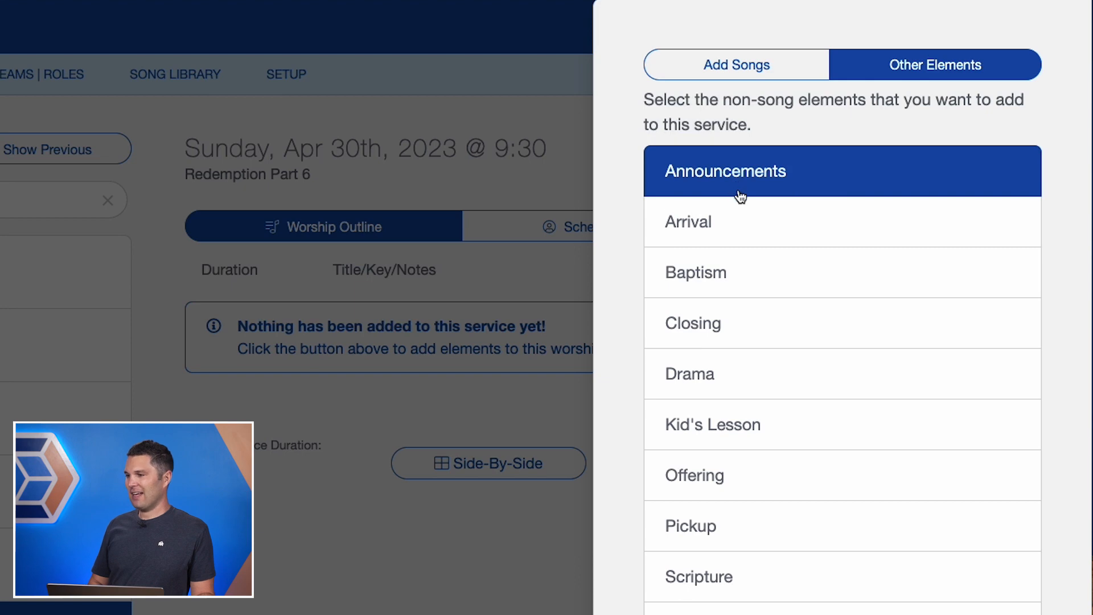
click(739, 274)
click(749, 316)
scroll(768, 369, down, 2)
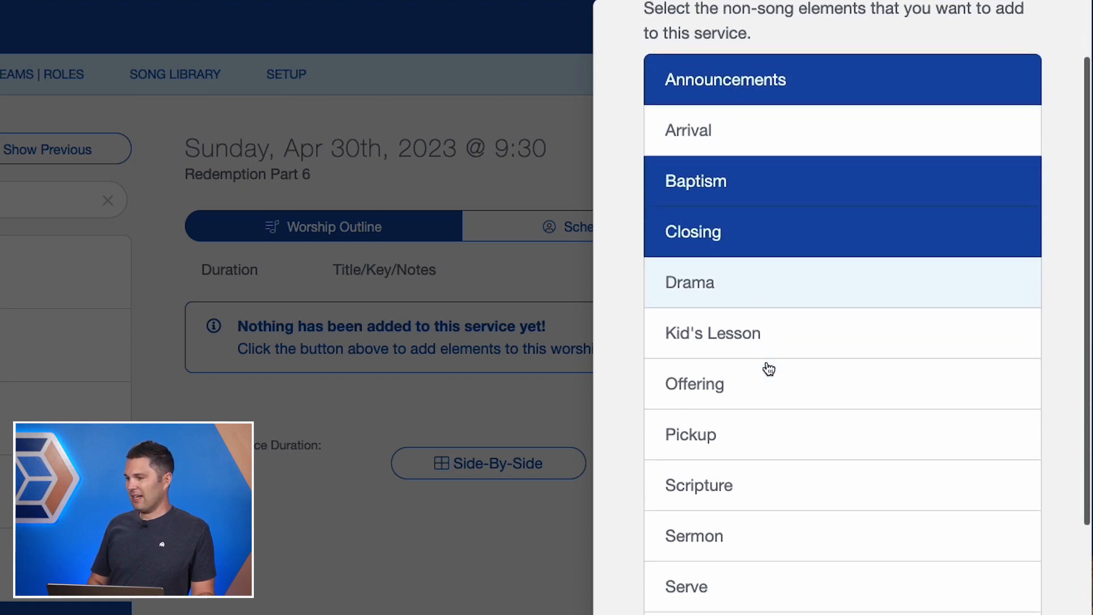
click(724, 471)
click(722, 527)
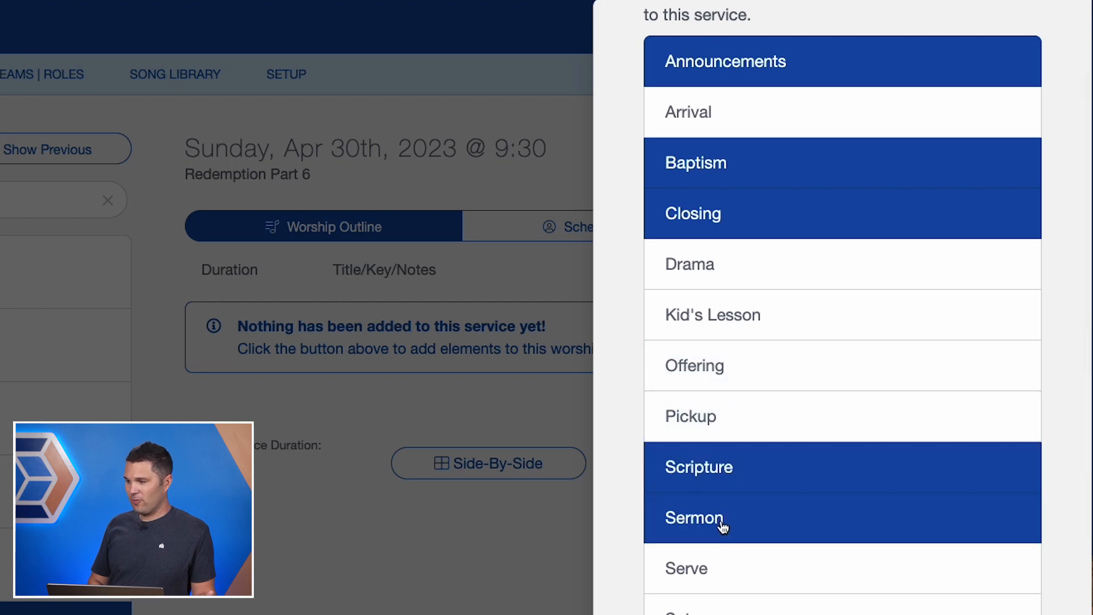
scroll(722, 524, down, 4)
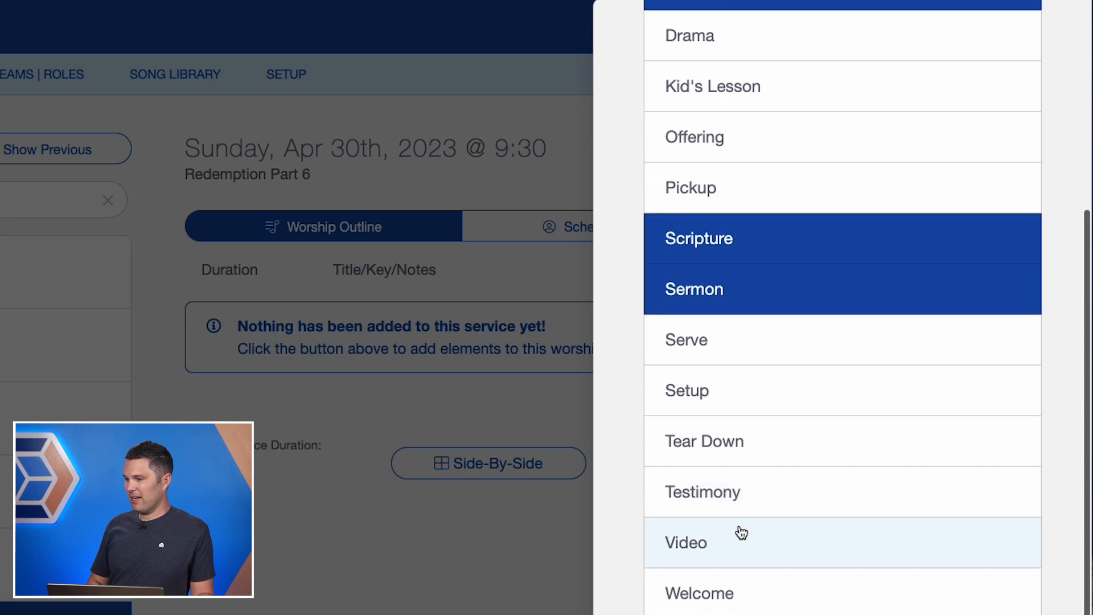
click(695, 551)
click(702, 586)
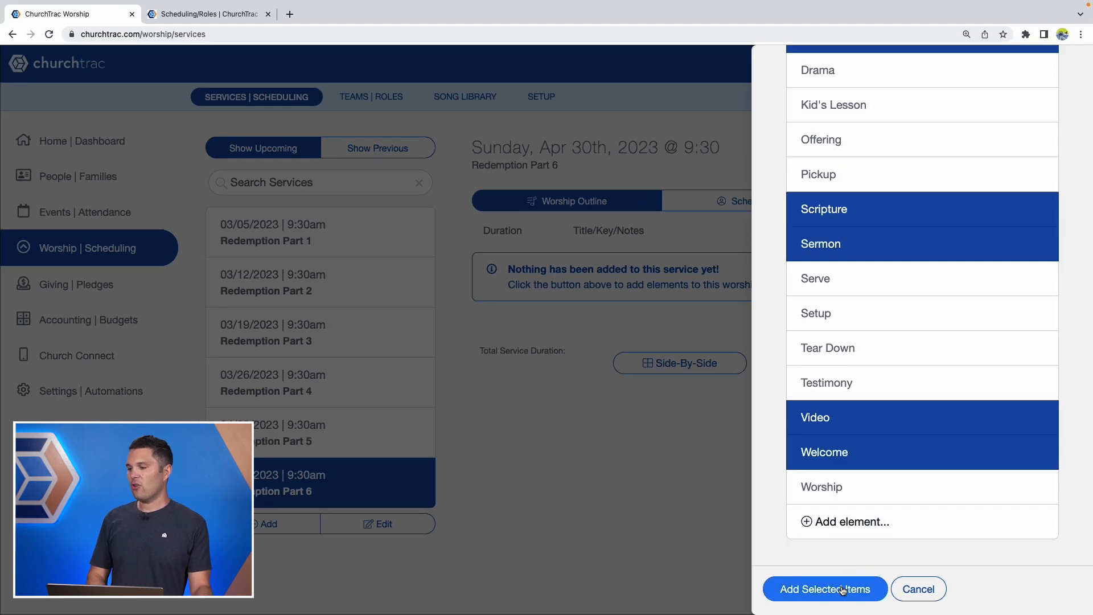
click(843, 590)
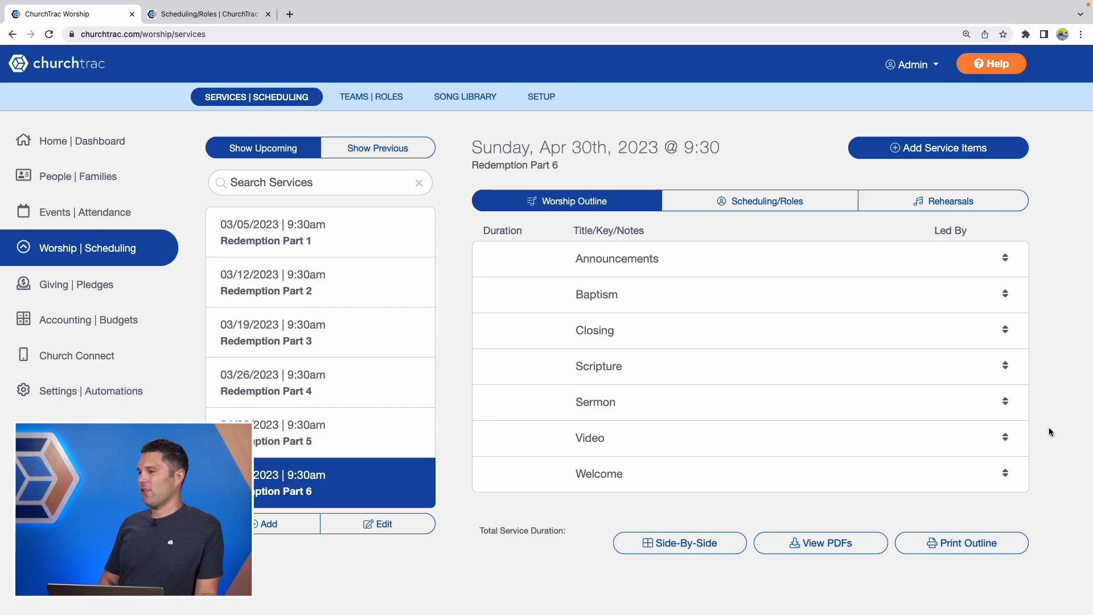
Filter the songs by the key of D and add Glorious Day and Joy Of The Lord to the service.
click(948, 151)
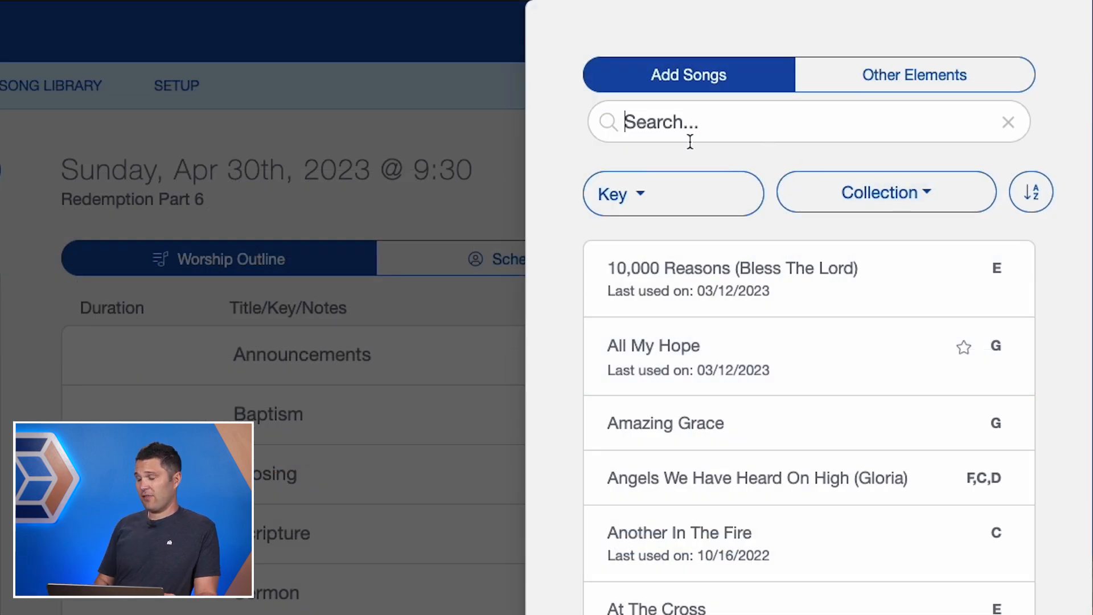
click(655, 193)
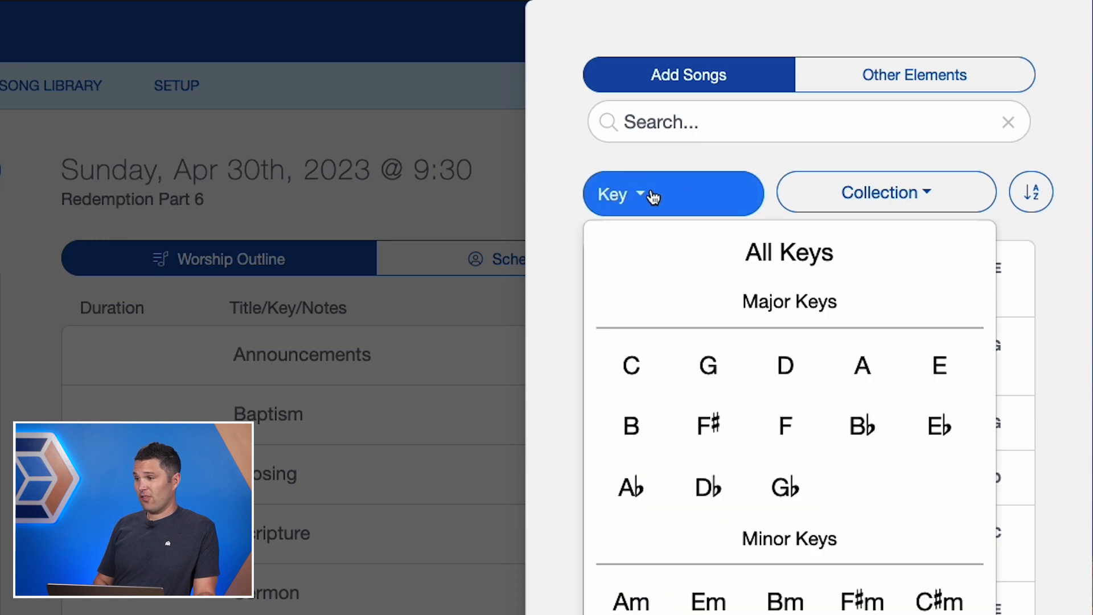
click(799, 369)
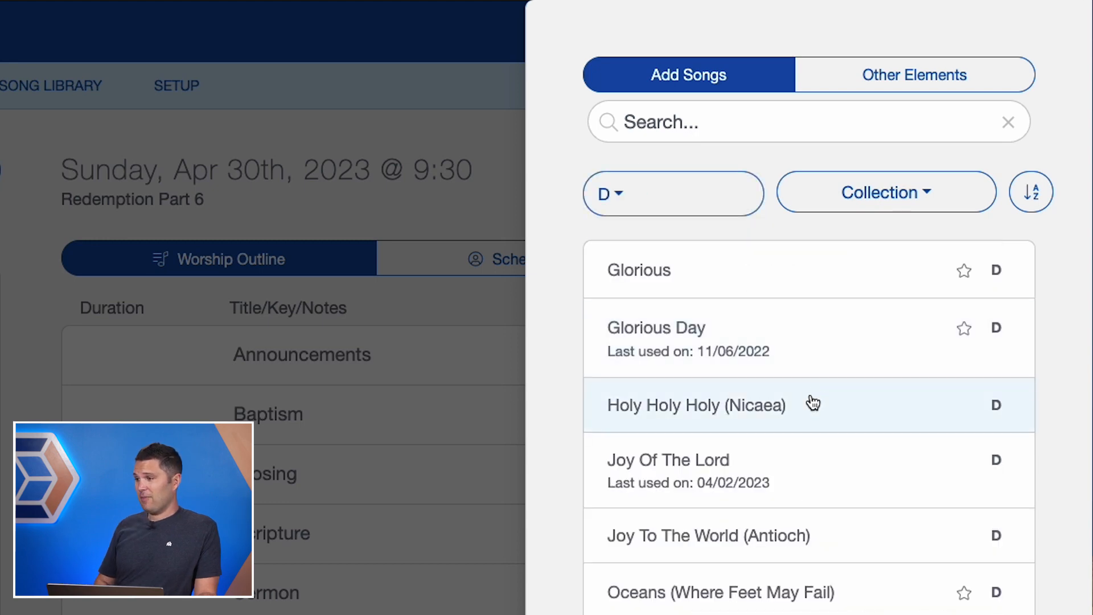
click(842, 354)
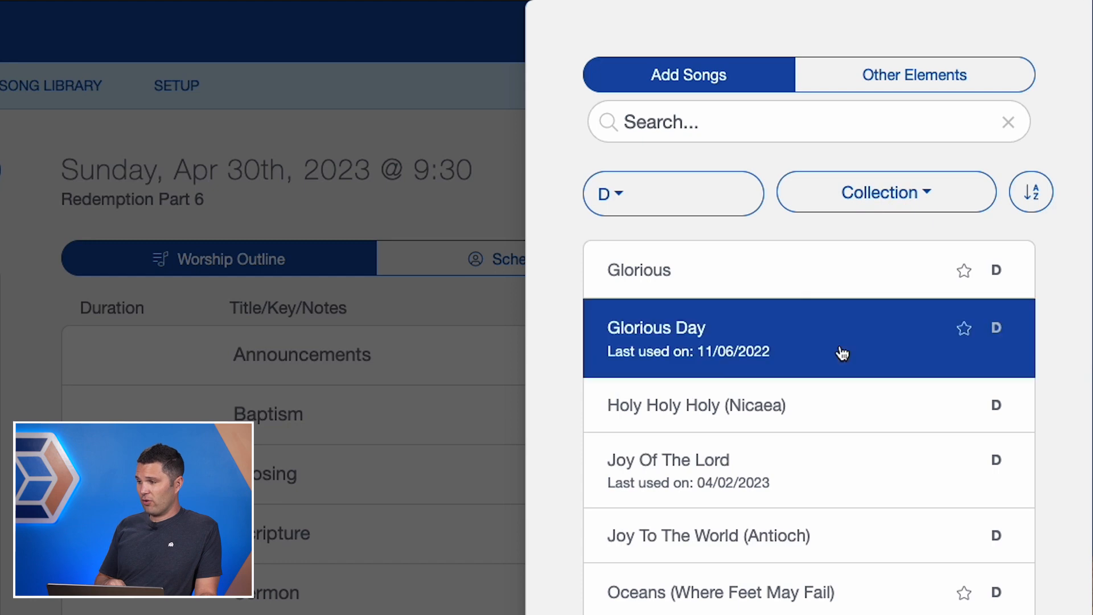
scroll(842, 353, down, 2)
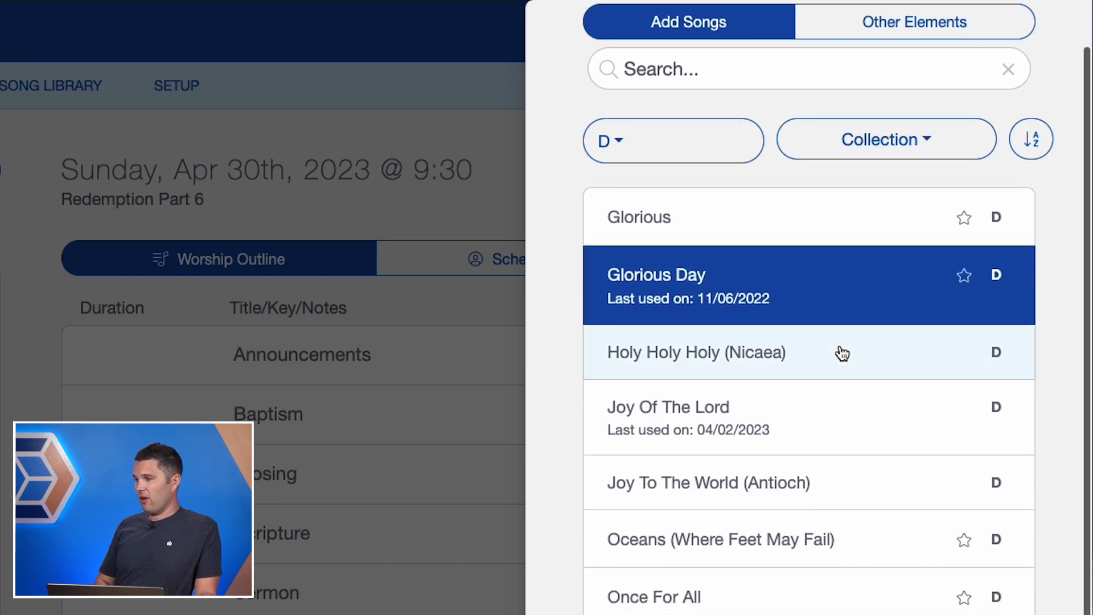
click(801, 398)
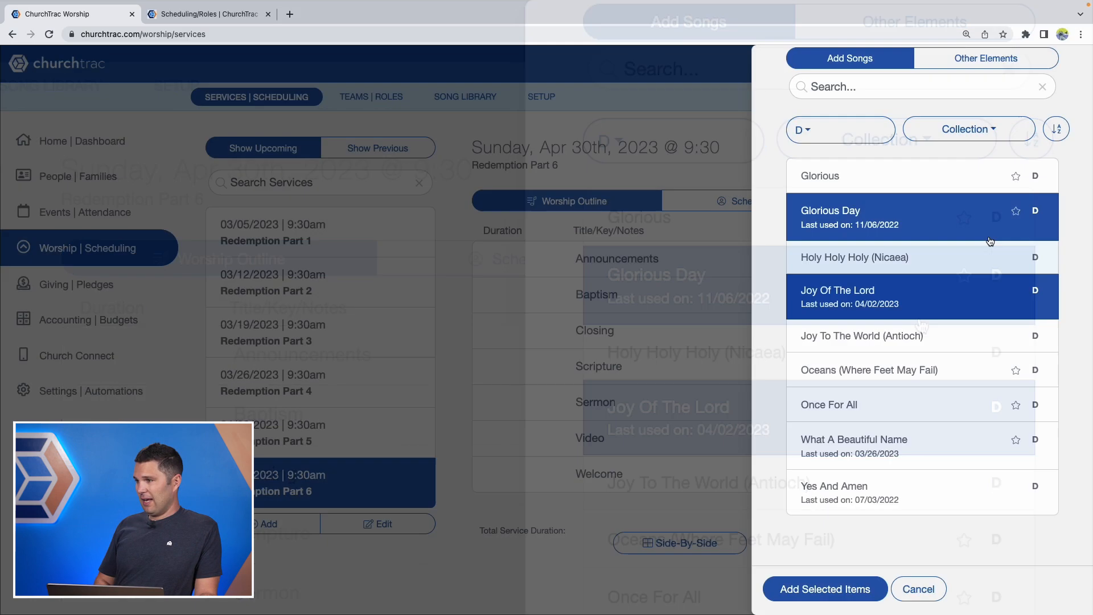
click(824, 589)
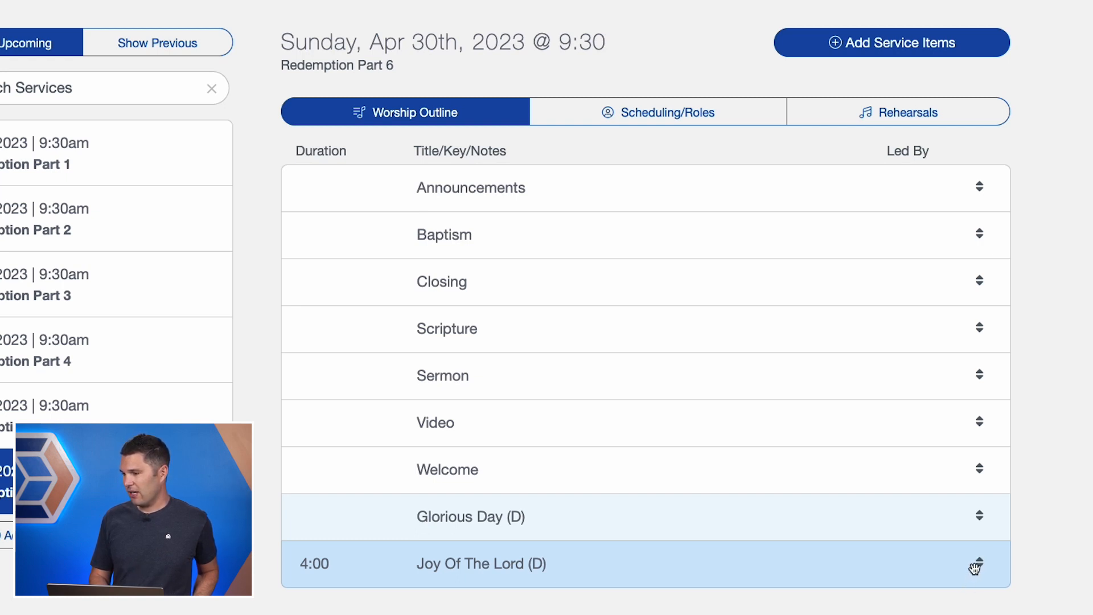
Reorder the worship outline so it starts with Joy Of The Lord, Welcome and Glorious Day.
drag(975, 566, 971, 188)
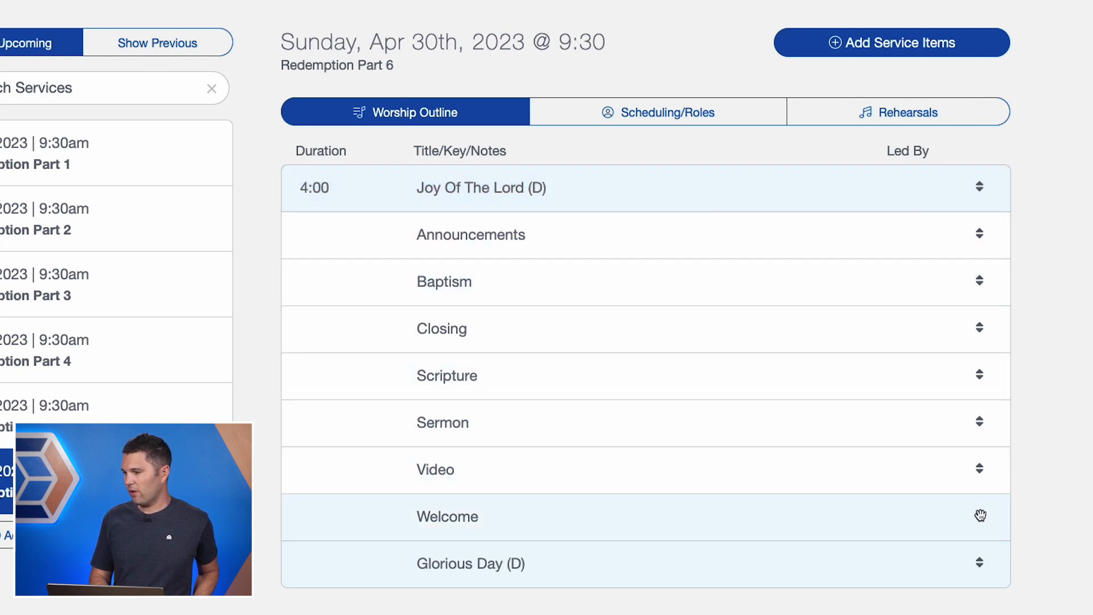
drag(980, 517, 971, 236)
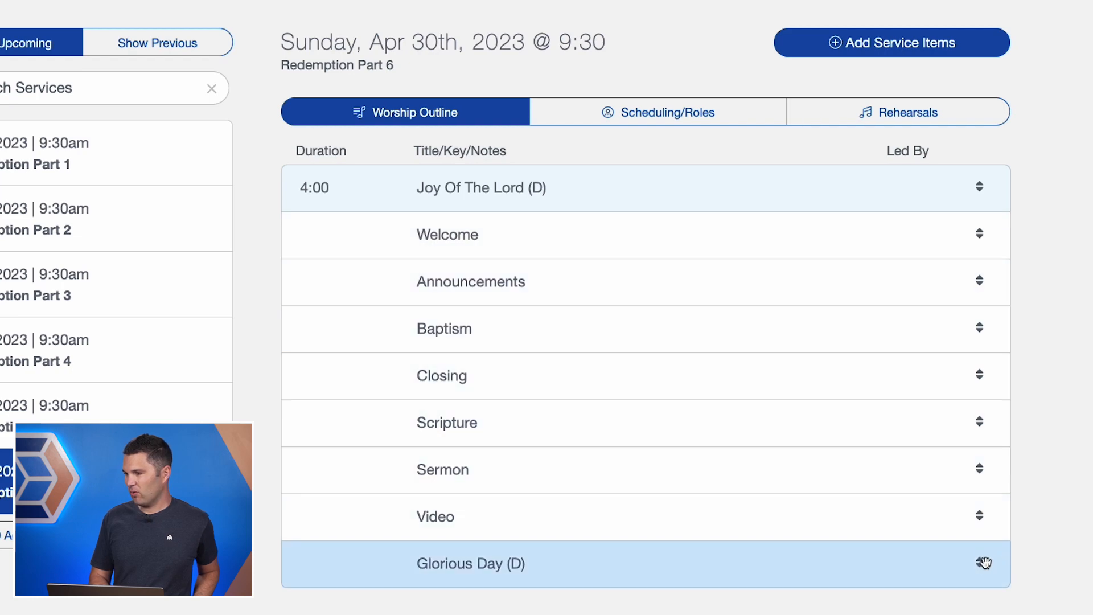
drag(982, 564, 980, 285)
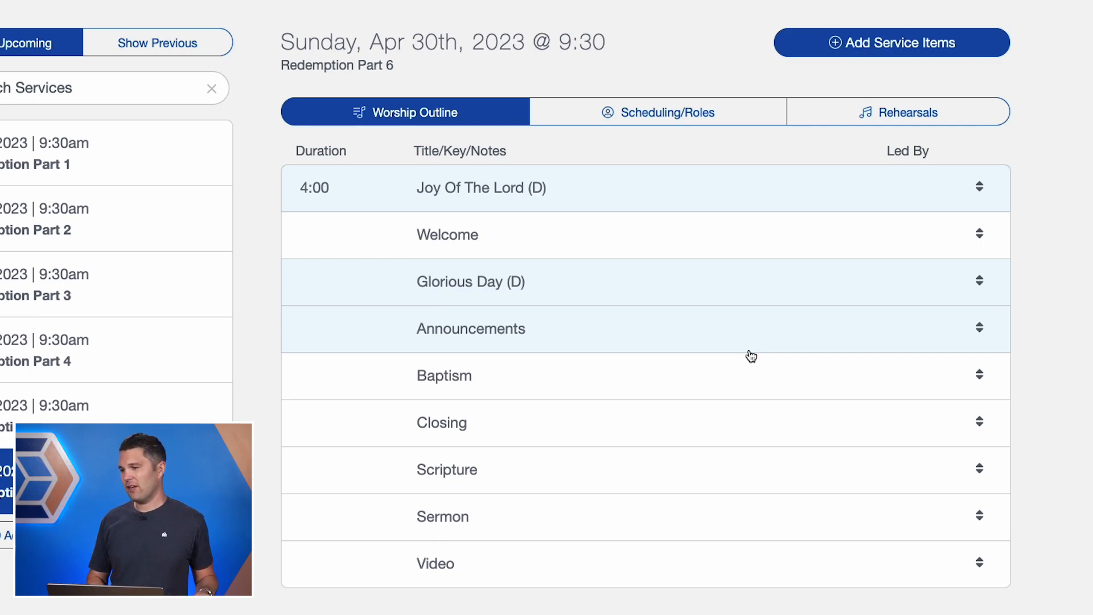
Add the songs 10,000 Reasons (Bless The Lord) and All My Hope to the service.
click(879, 49)
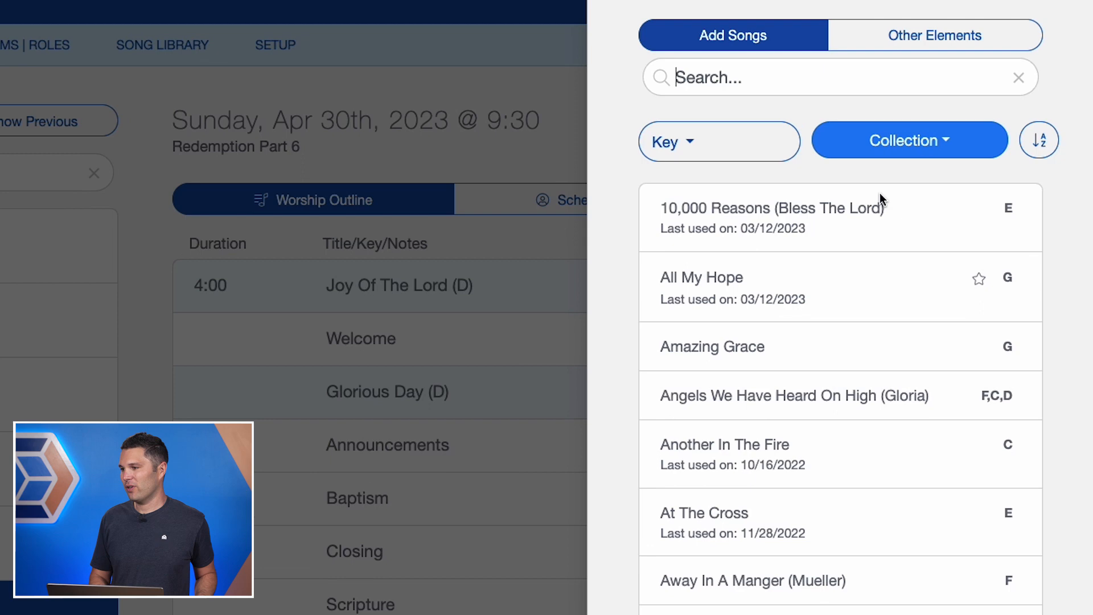
click(781, 241)
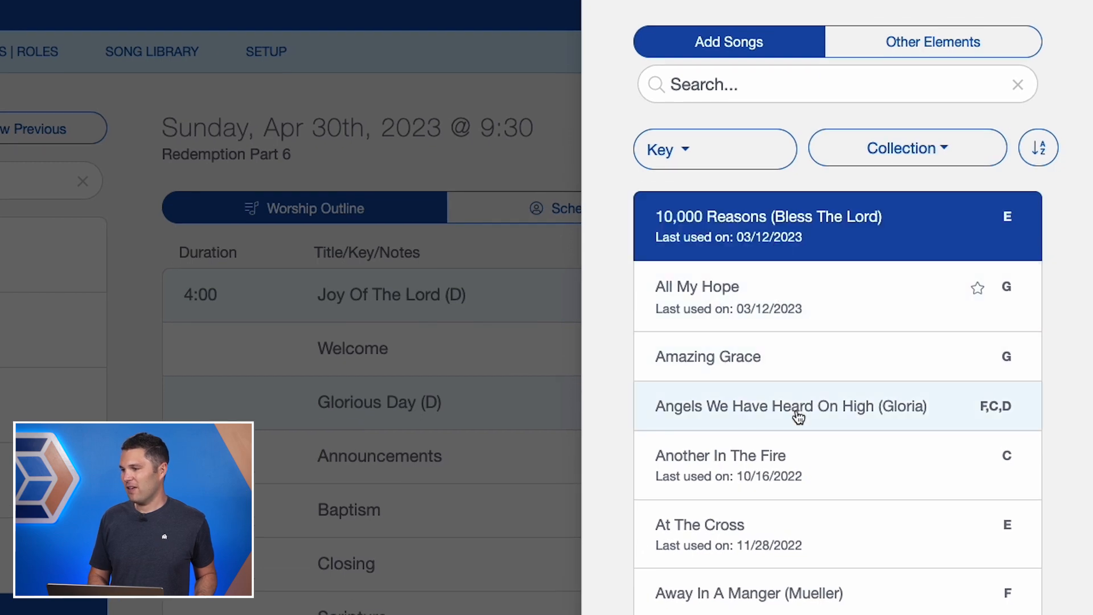
click(790, 306)
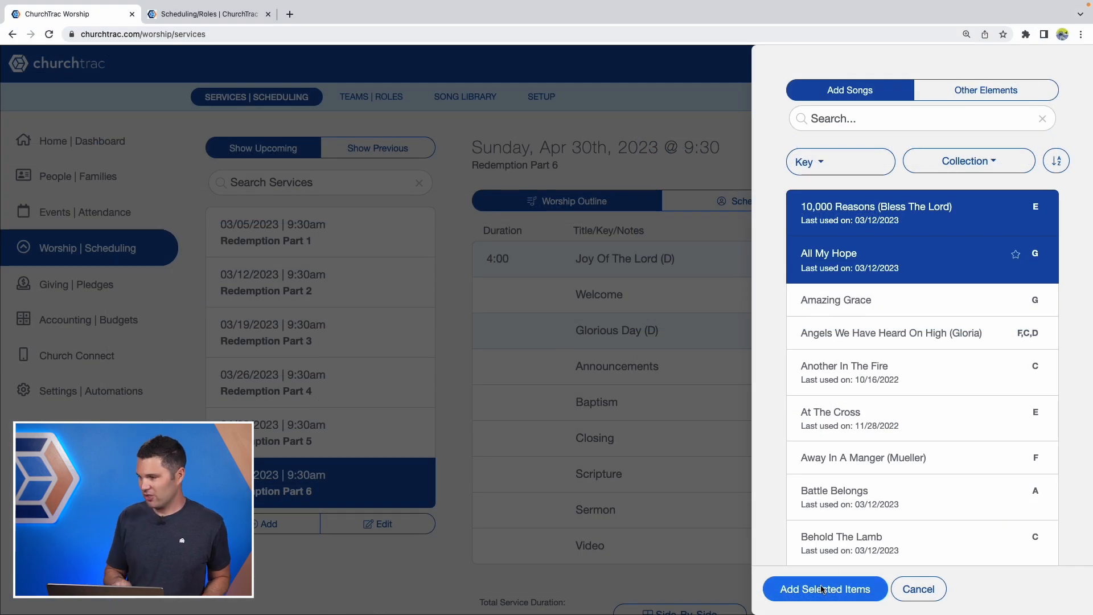
click(821, 588)
Move 10,000 Reasons and All My Hope directly below Glorious Day in the worship outline.
scroll(820, 587, down, 1)
drag(1003, 540, 1013, 329)
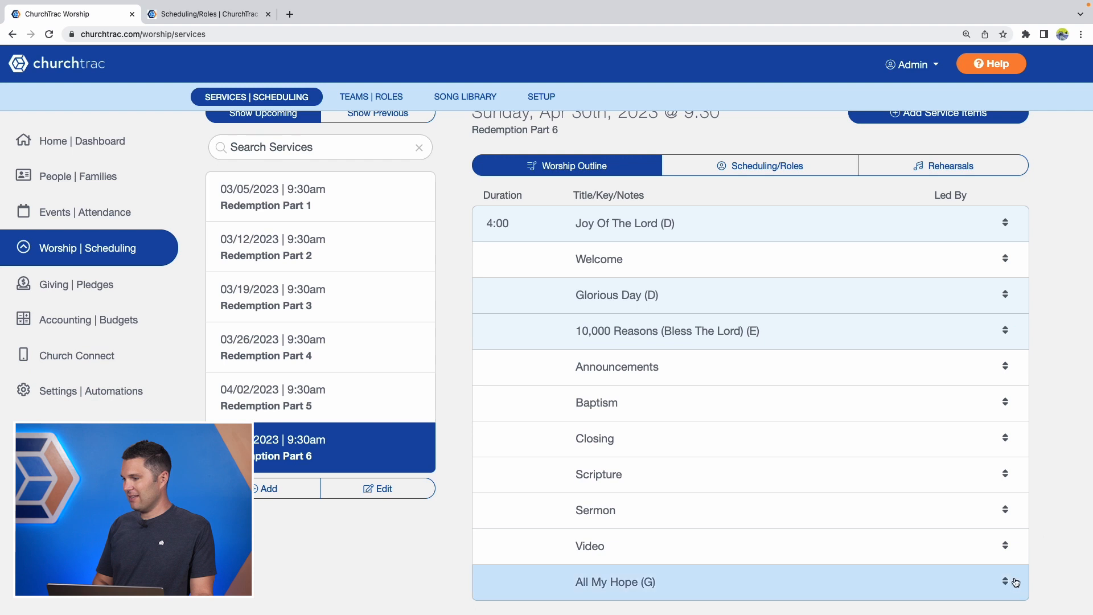
drag(1005, 581, 1019, 366)
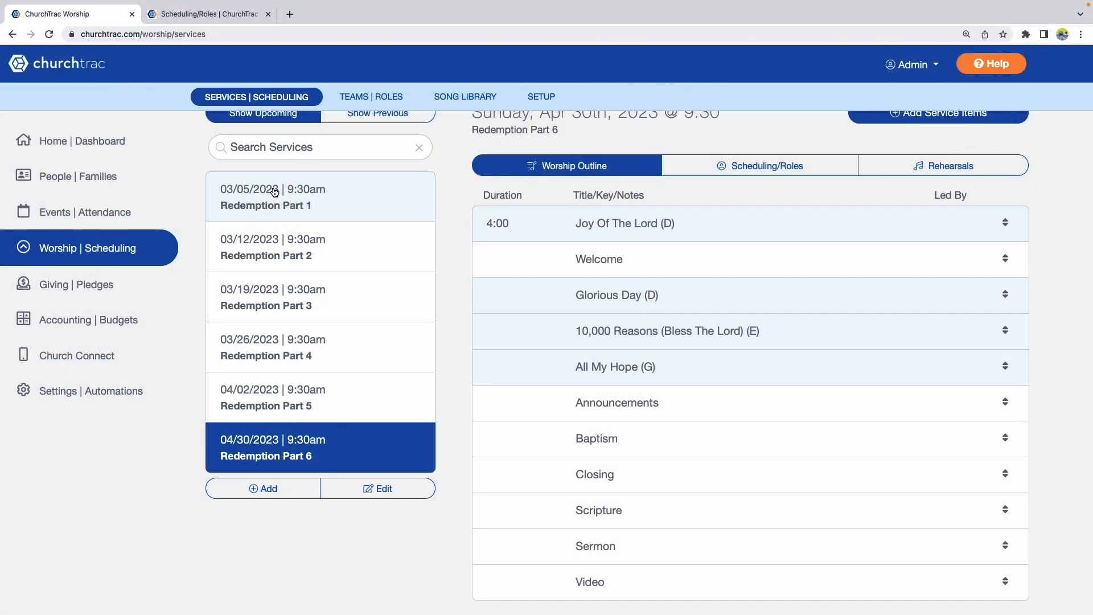
In the Redemption Part 1 service, enter the memo "Light cue #4" for the song House Of The Lord.
click(273, 192)
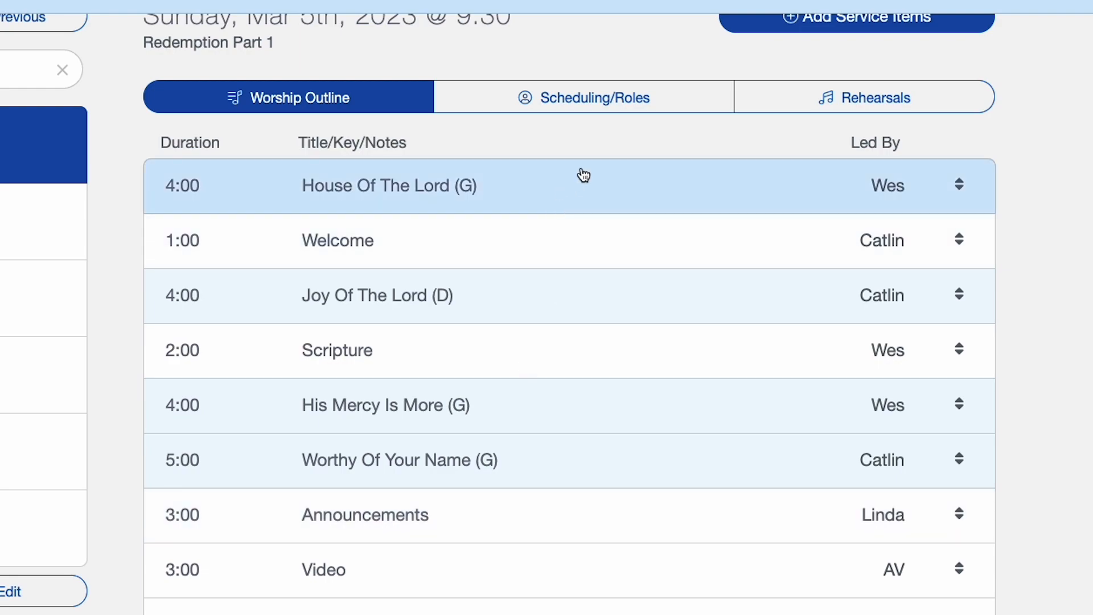
click(584, 175)
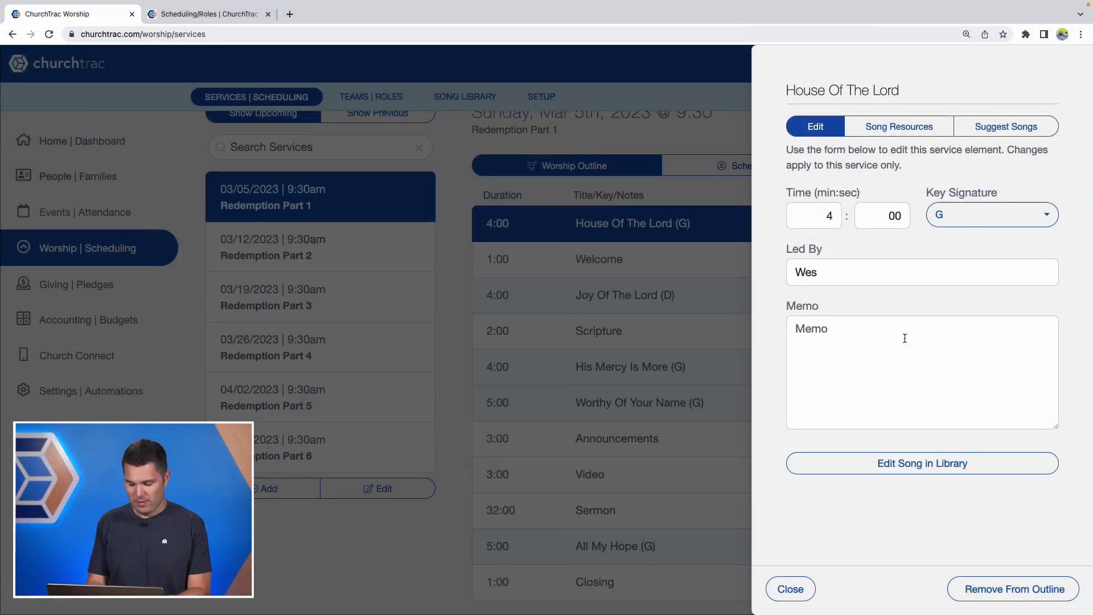
click(807, 363)
text(Li)
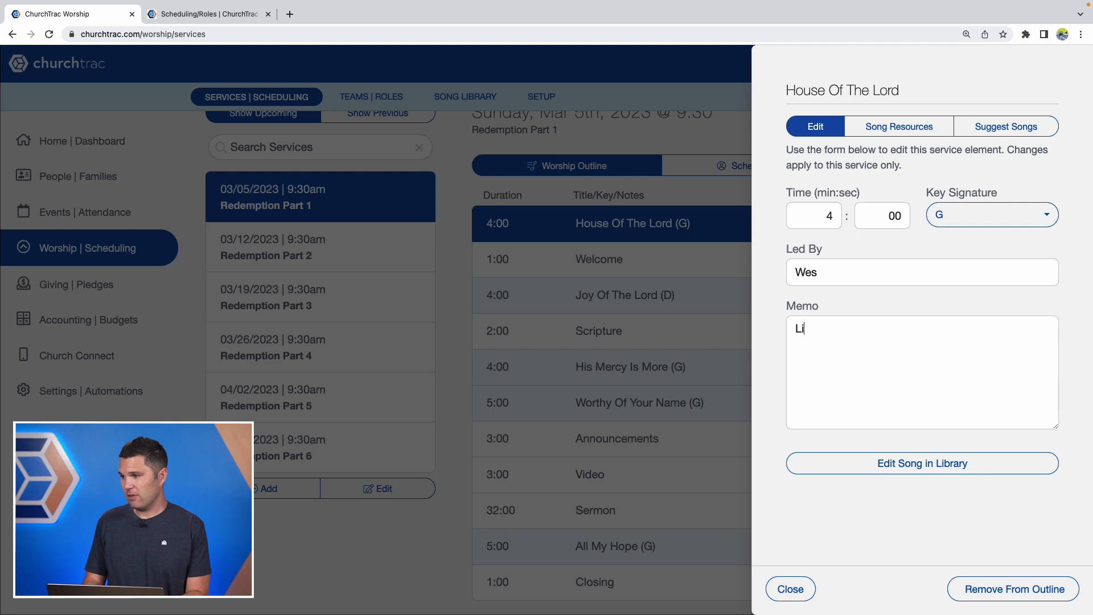
text(gtt cue #4)
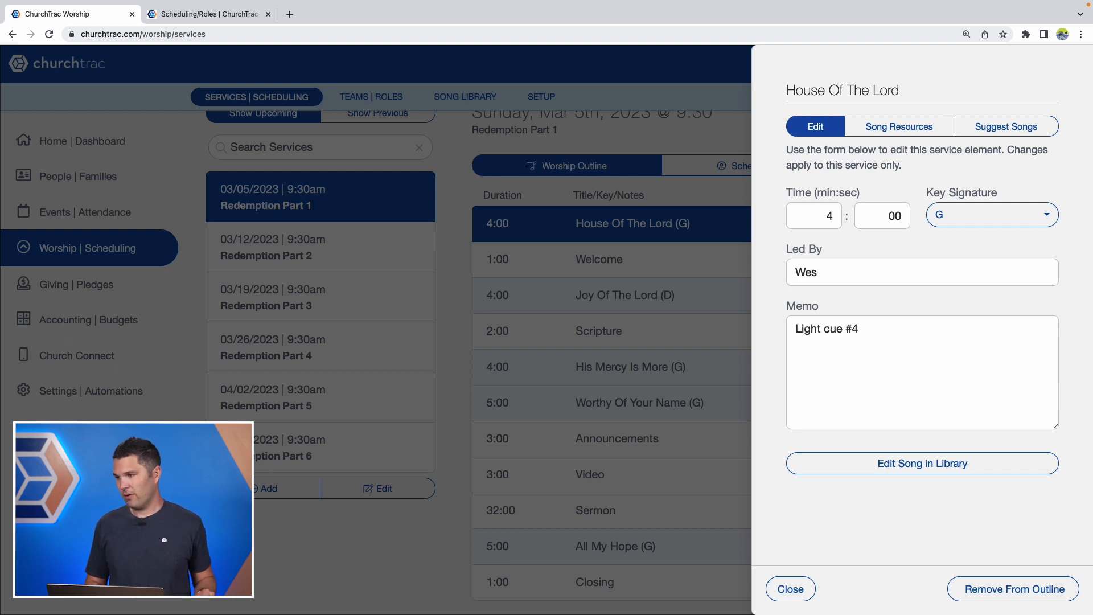
Close the House Of The Lord item details and return to the Redemption Part 1 worship outline.
click(791, 589)
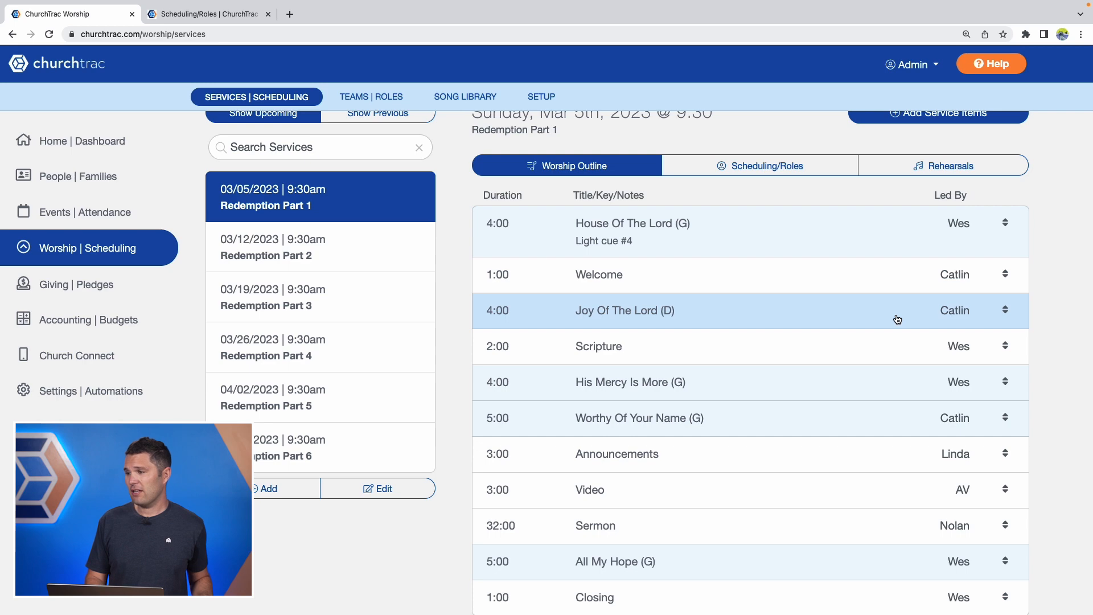
Select all five song PDFs of the Redemption Part 1 service for a merged download, then dismiss the file selection without downloading.
scroll(897, 319, down, 3)
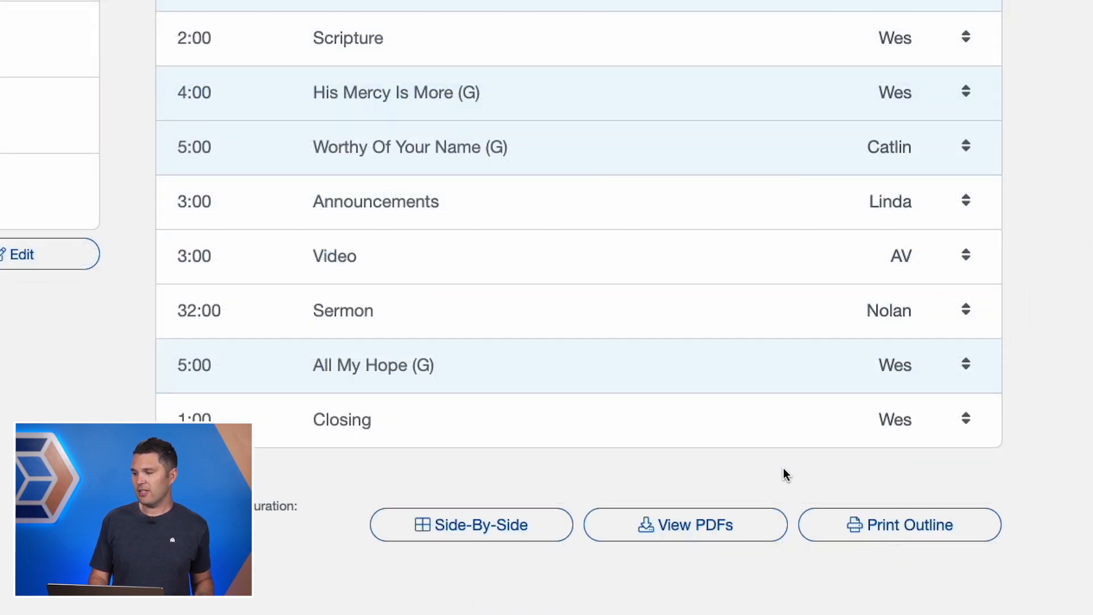
click(662, 529)
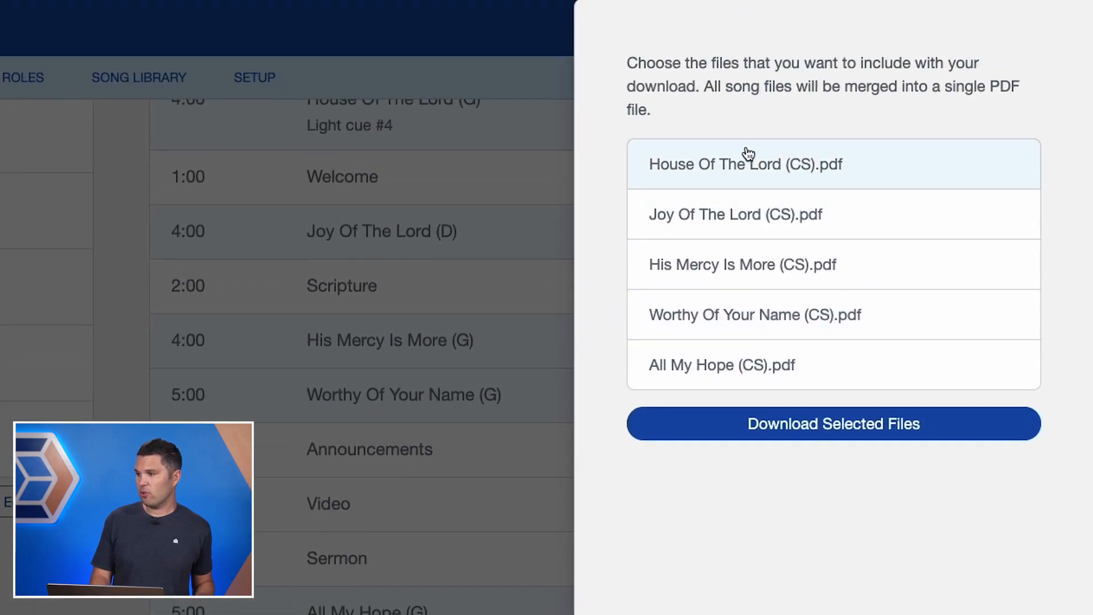
click(751, 154)
click(739, 212)
click(722, 266)
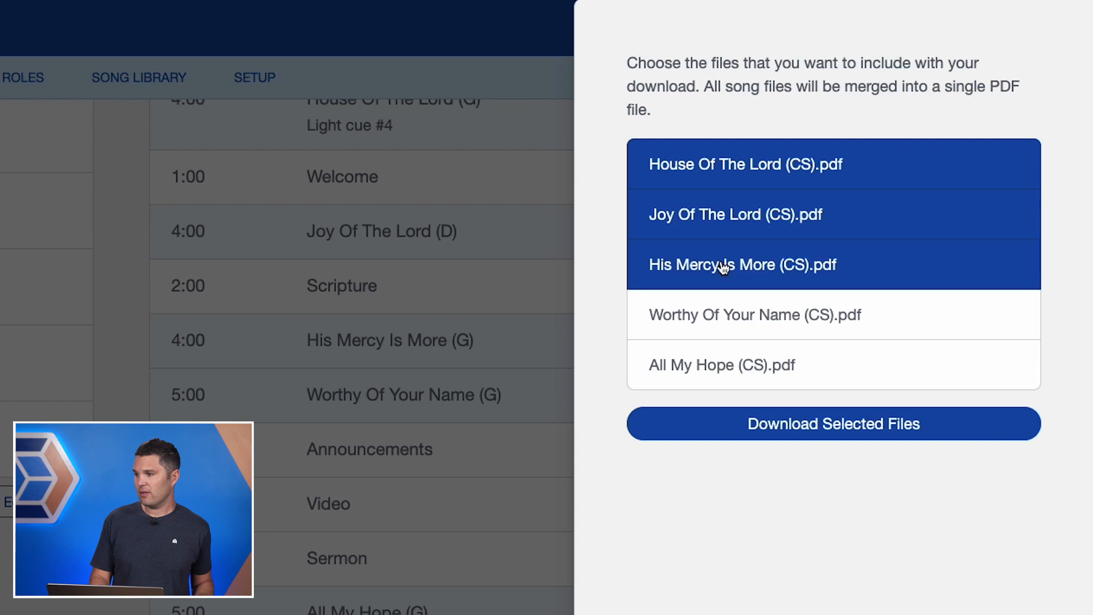
click(724, 309)
click(739, 364)
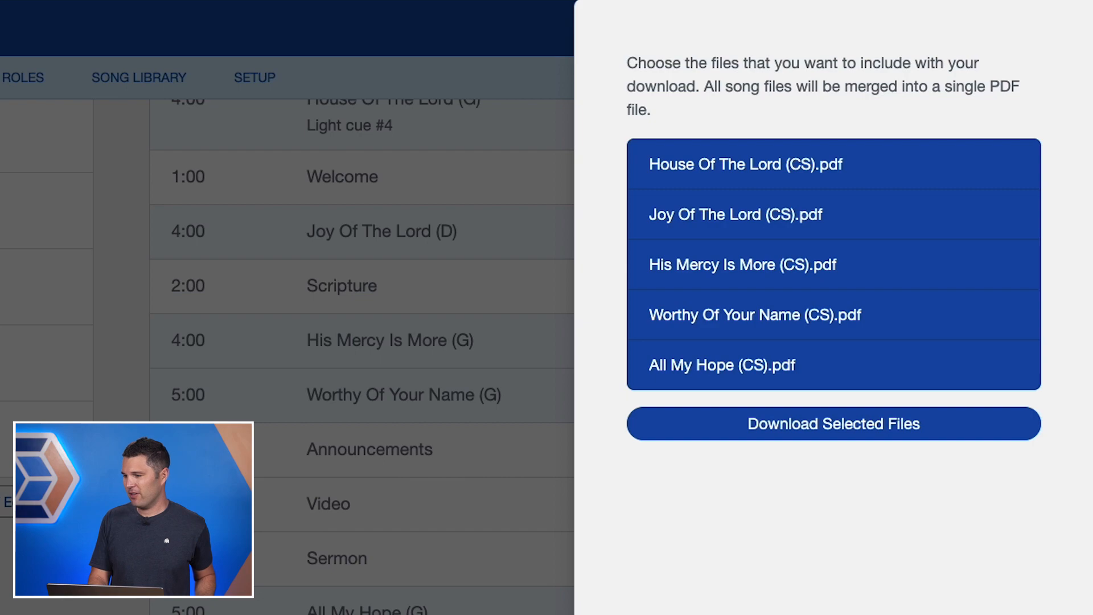
key(Escape)
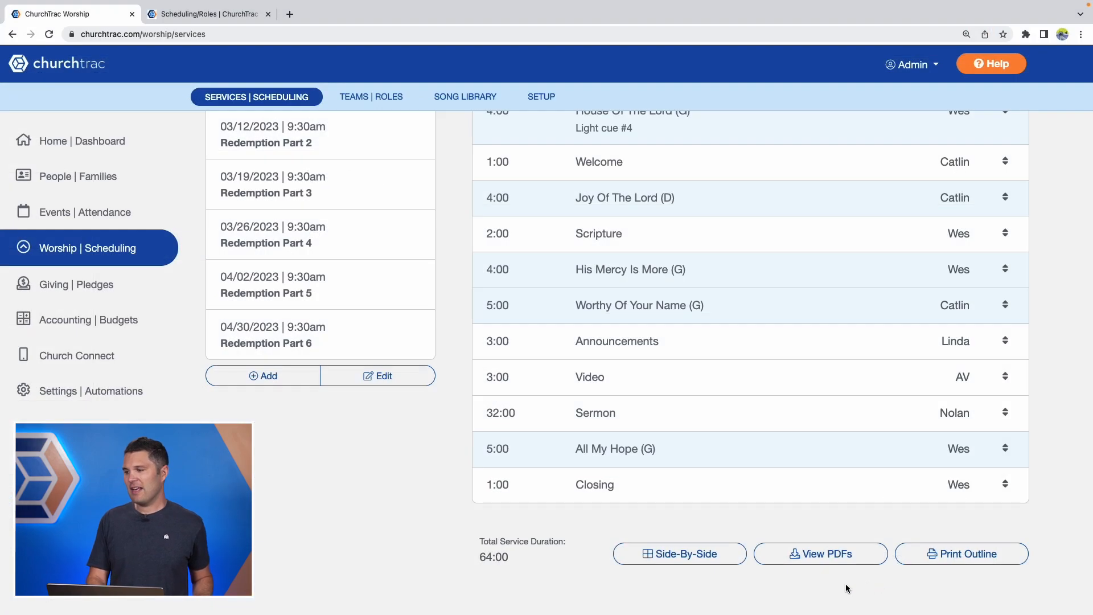